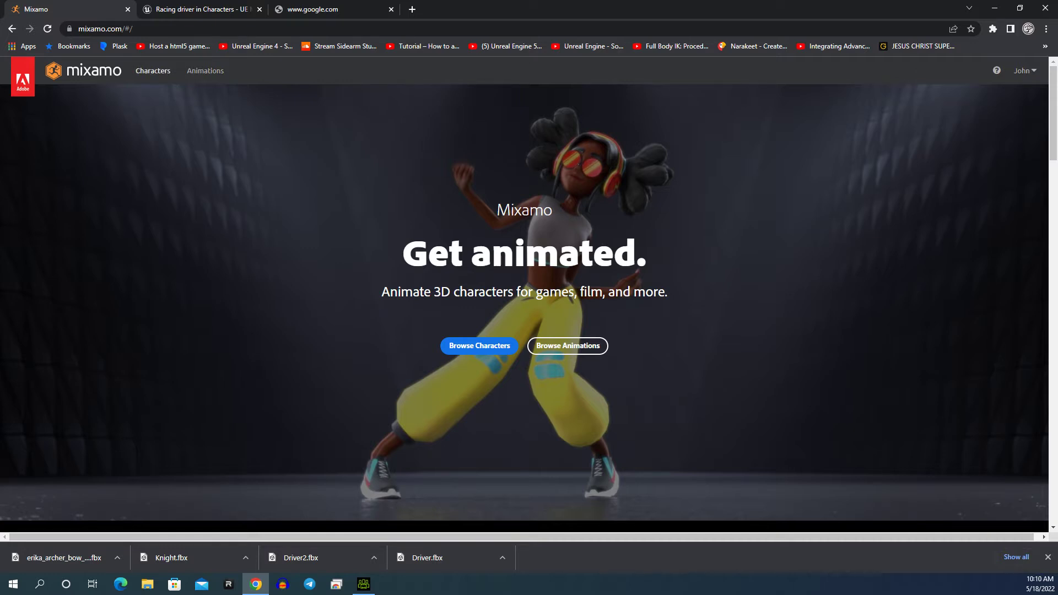
Step: Open Mixamo's character library, browse the first page of characters and go to a further results page
left_click(152, 71)
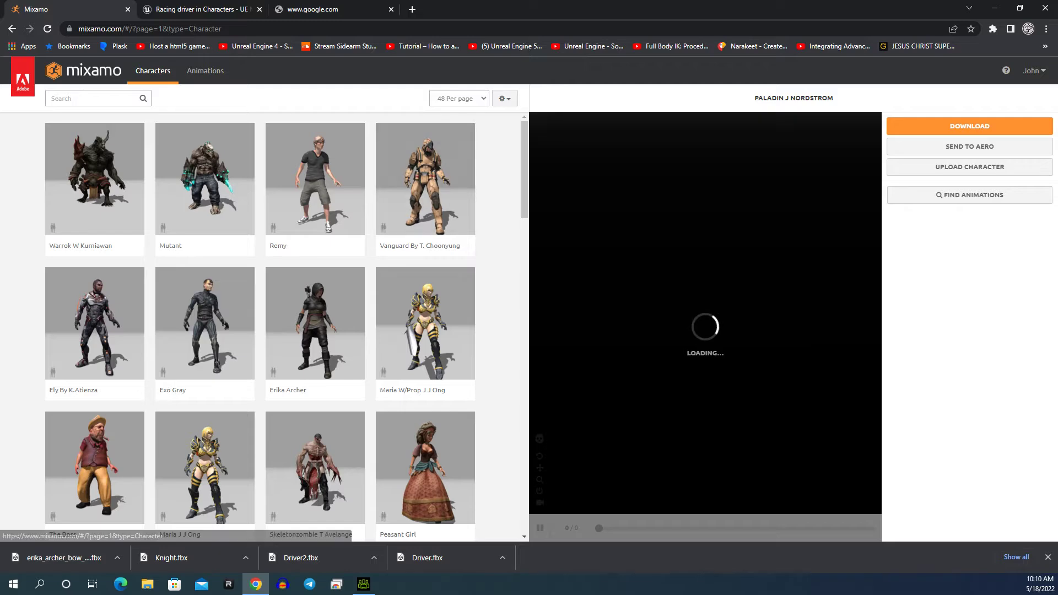
scroll(205, 232, "down", 7)
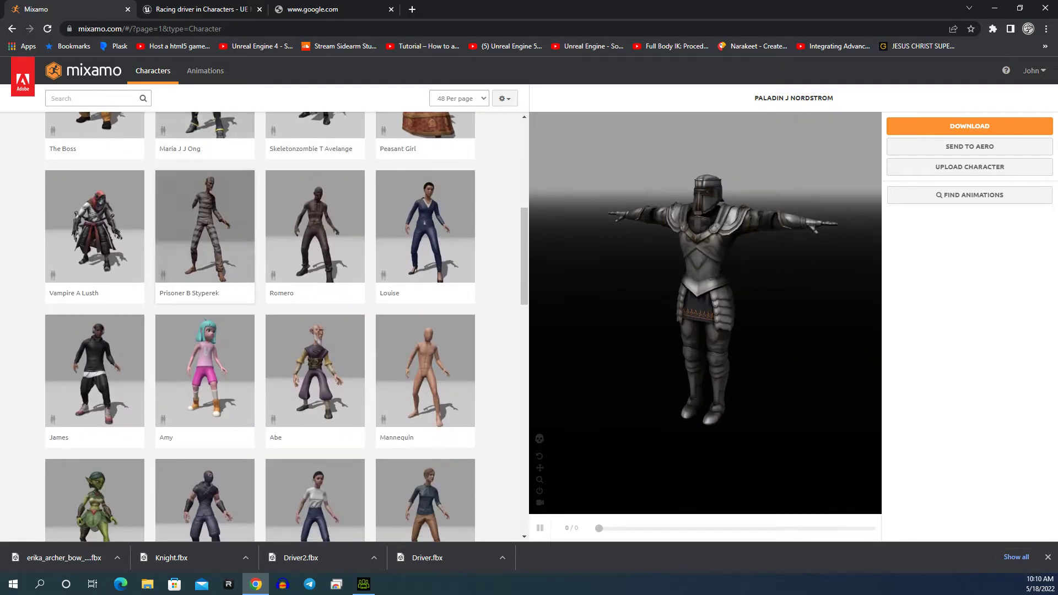
scroll(205, 237, "down", 15)
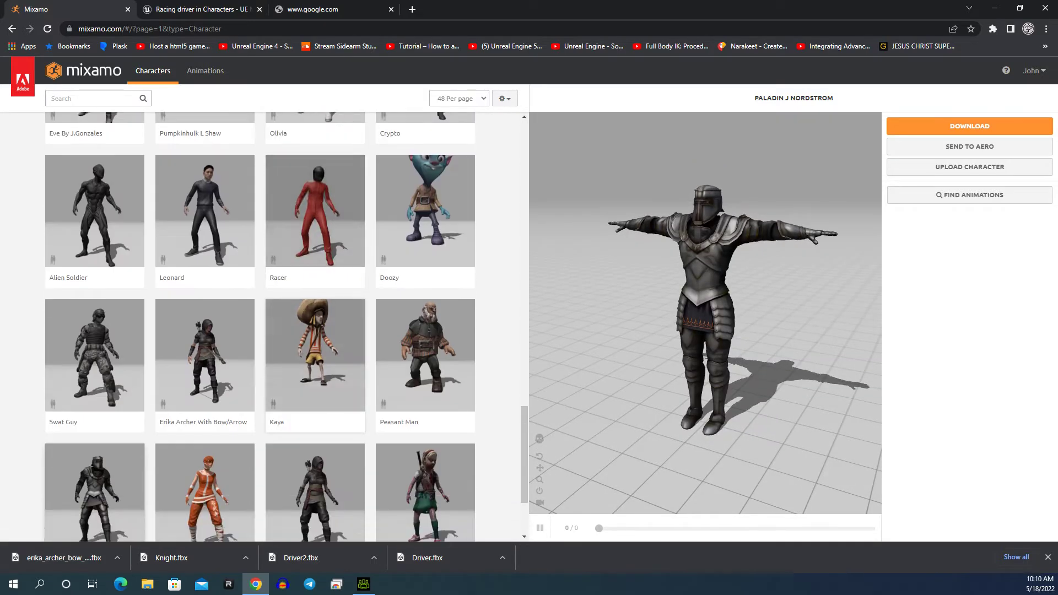
scroll(315, 353, "down", 3)
left_click(251, 466)
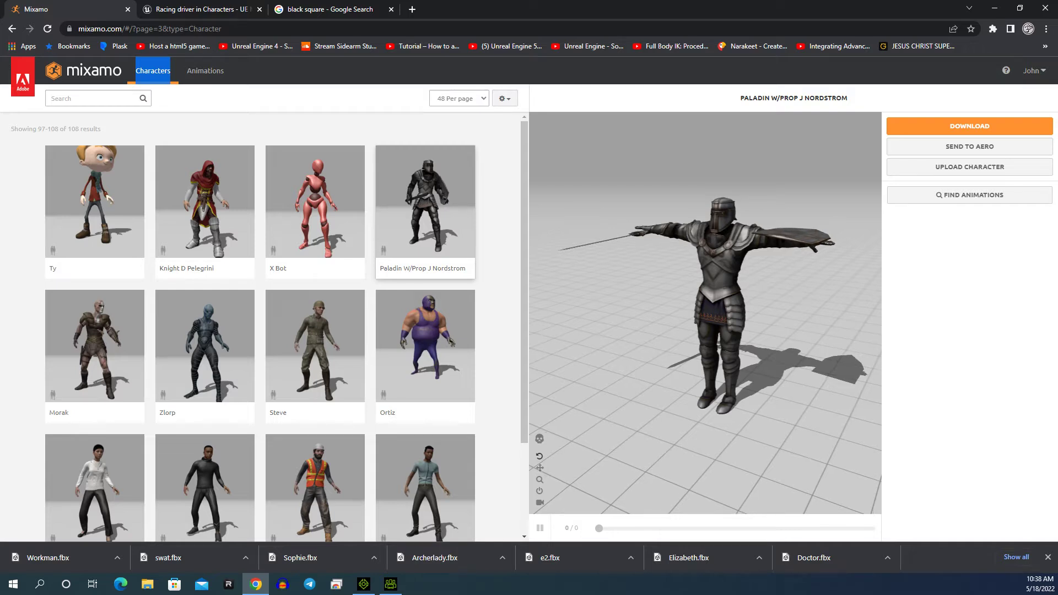
Step: Download the Paladin W/Prop character as FBX Binary in its original pose, saving the file as Paladin
scroll(705, 312, "down", 2)
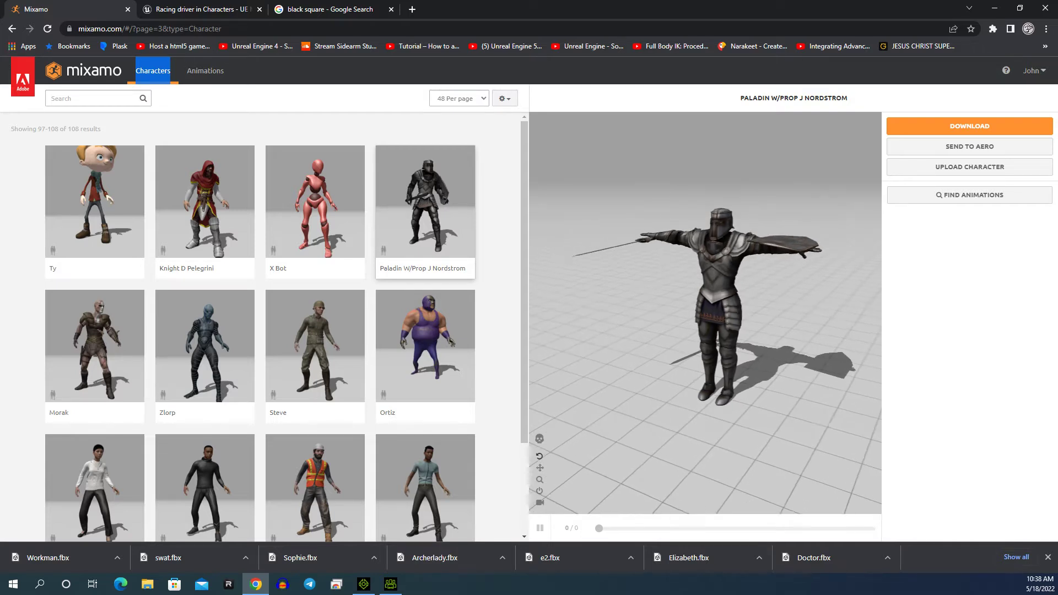
scroll(705, 313, "up", 5)
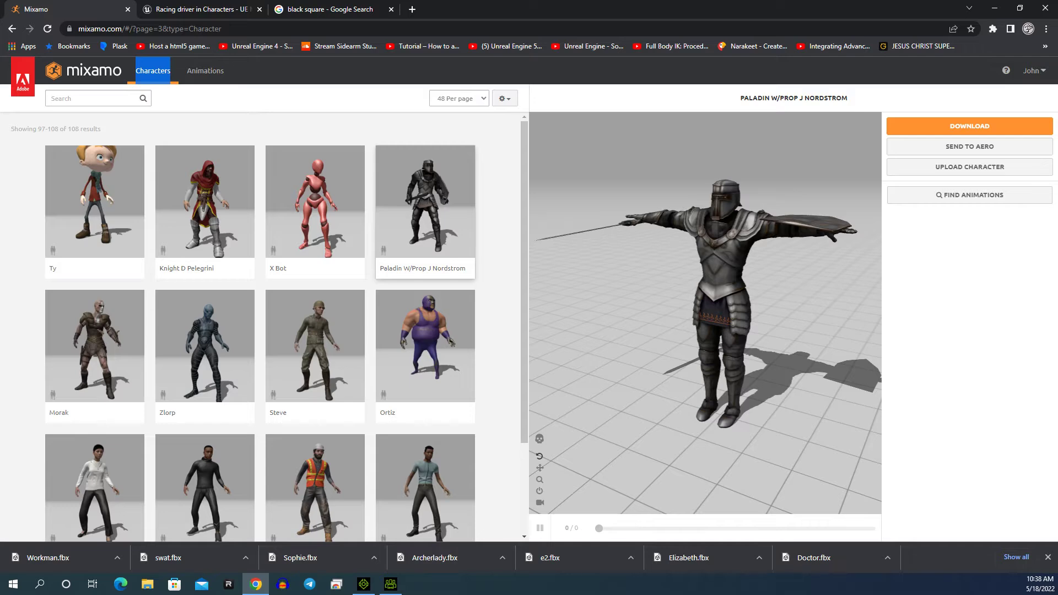
left_click(970, 125)
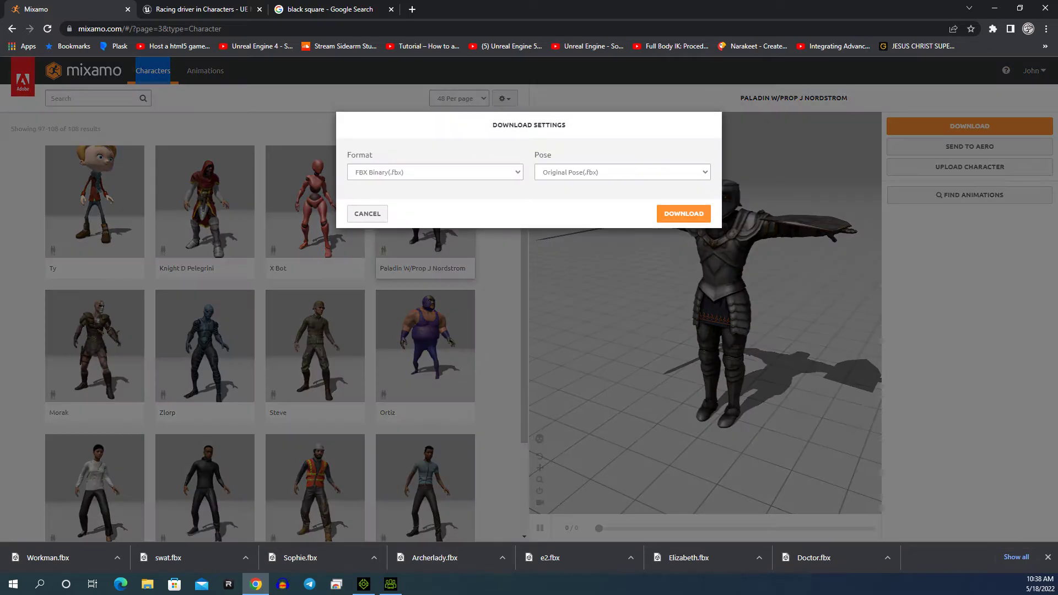
left_click(683, 213)
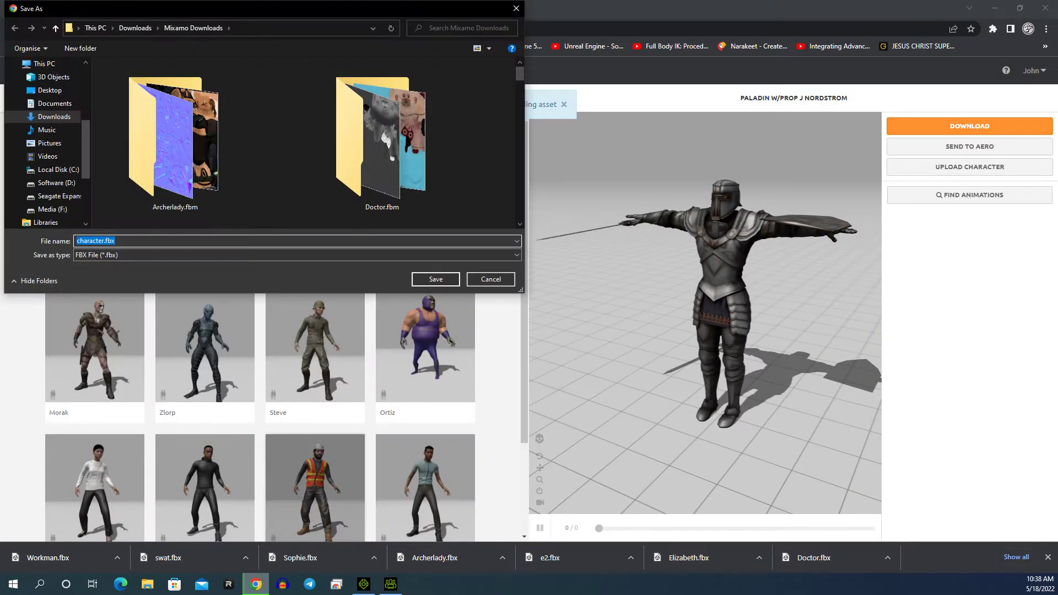
type("Paladin")
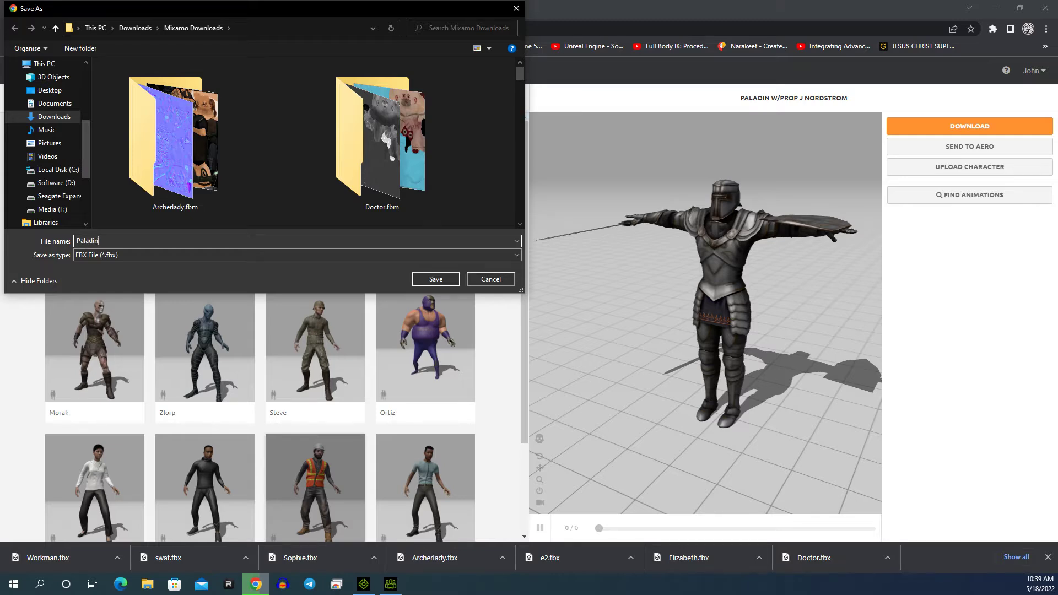
key("Return")
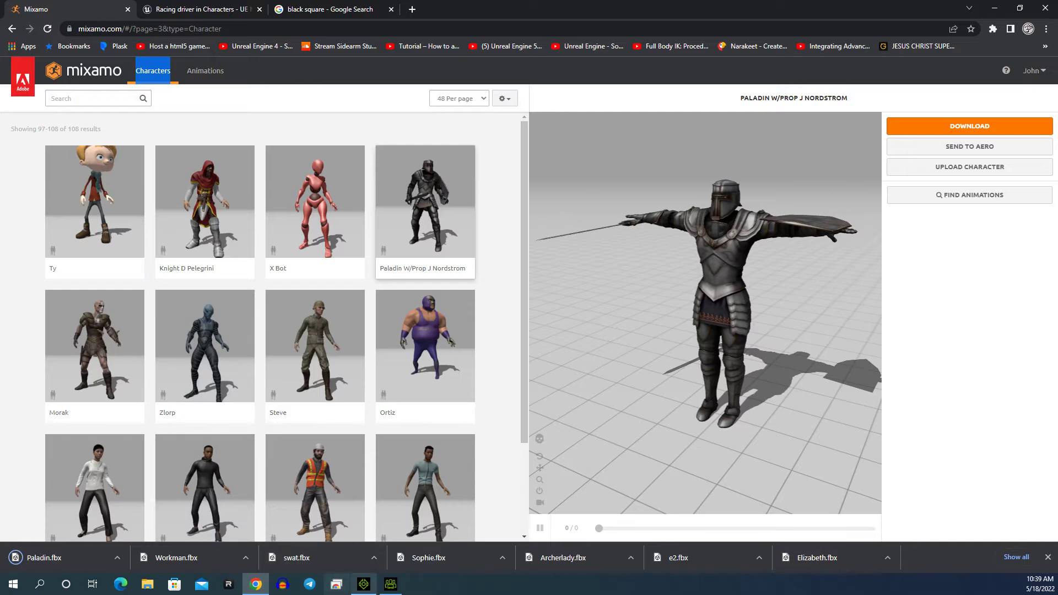
Step: Switch to Character Creator 4 and import Paladin.fbx as a non-standard Humanoid using the Mixamo_ChXXCharacter profile
mouse_move(364, 584)
left_click(391, 583)
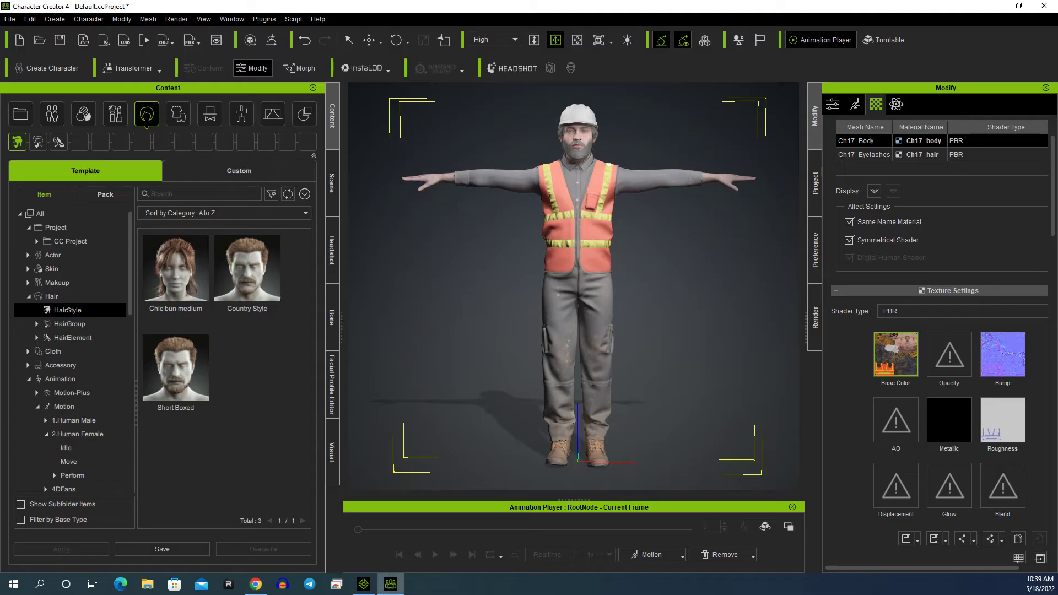
left_click(47, 68)
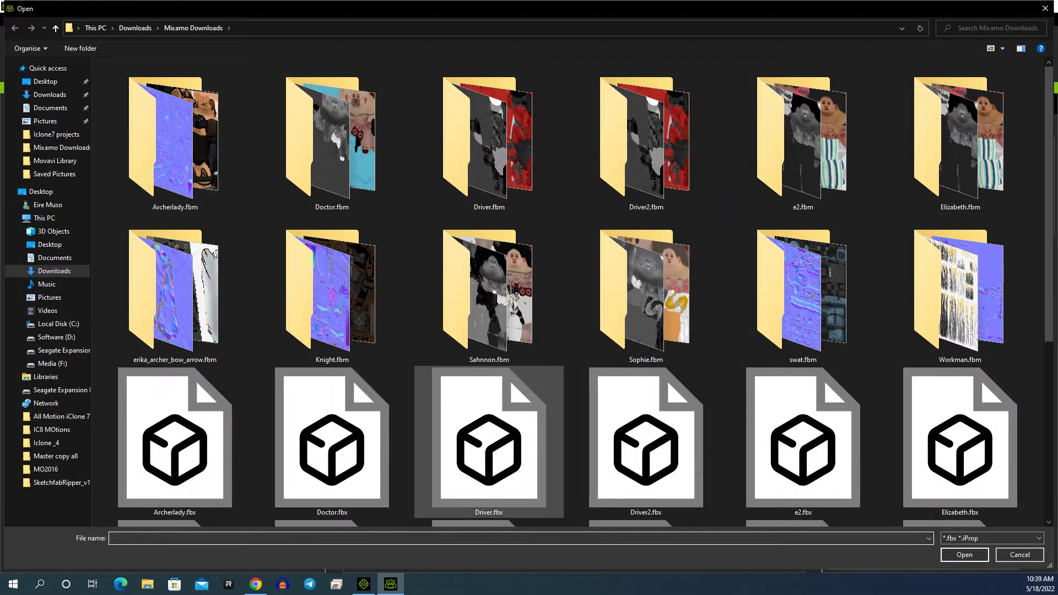
scroll(489, 441, "down", 5)
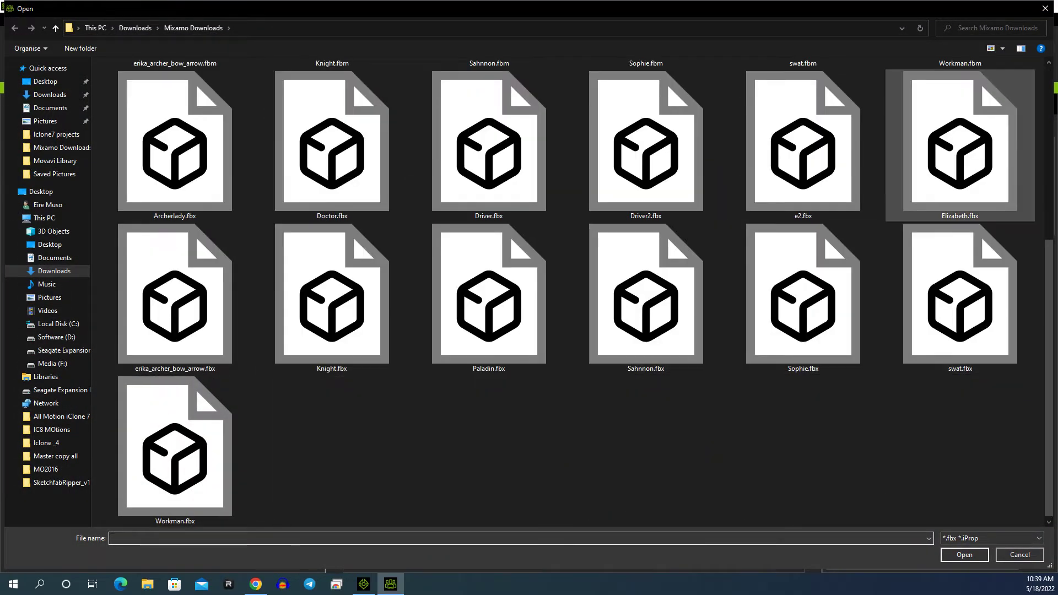
left_click(489, 298)
key("Return")
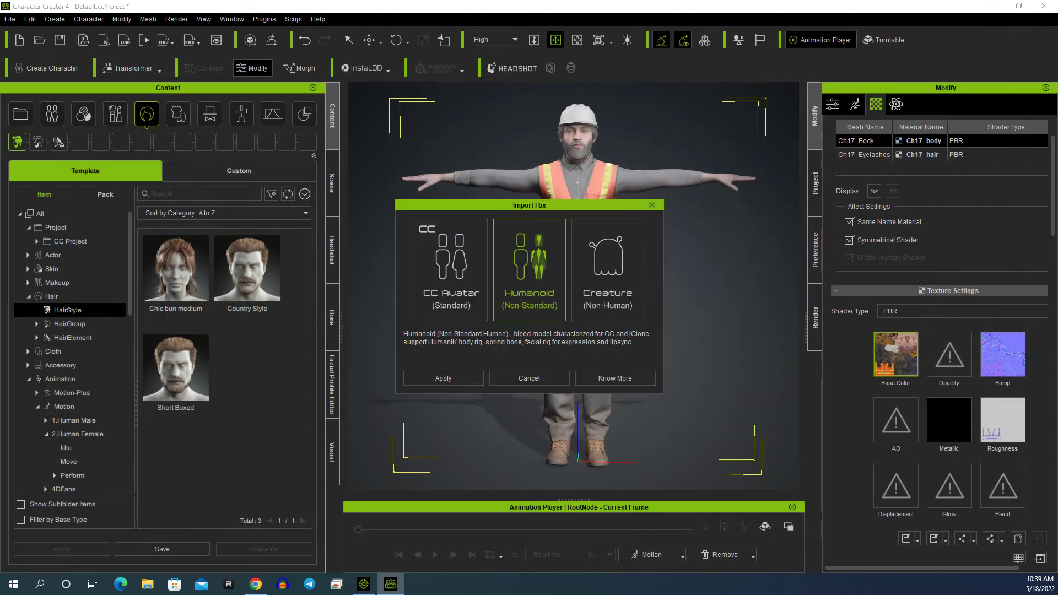
left_click(443, 378)
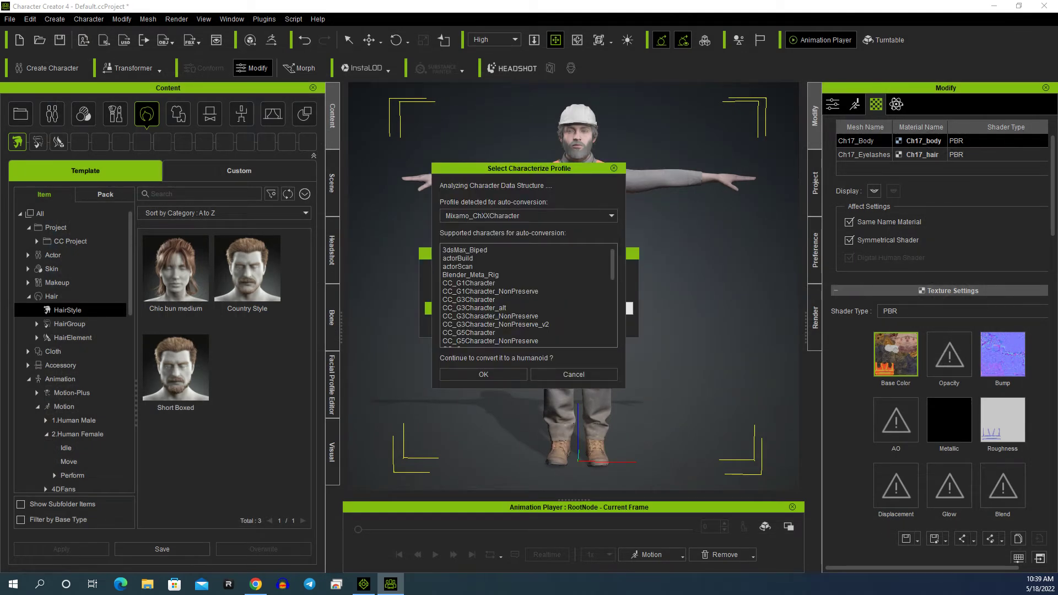
left_click(444, 376)
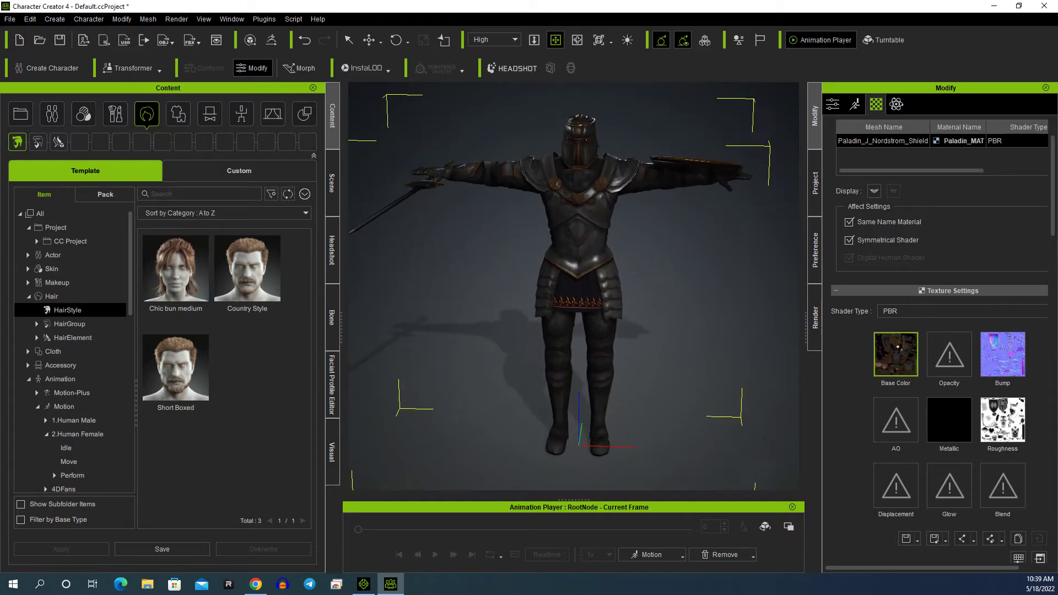
Step: Apply the male idle motion Idle01_M to the paladin and preview its playback
left_click(650, 554)
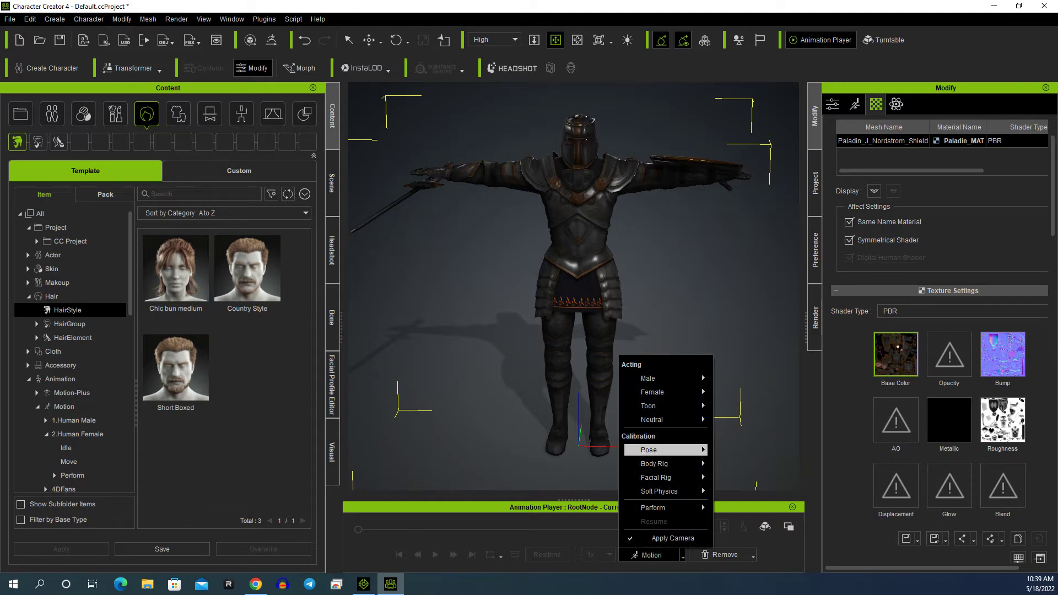
left_click(741, 379)
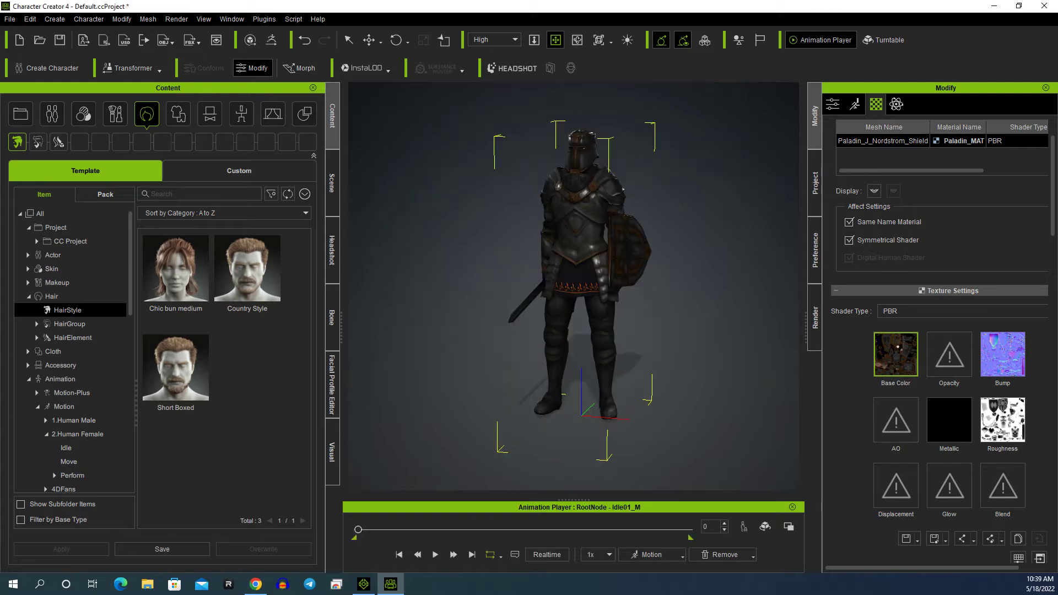
key("space")
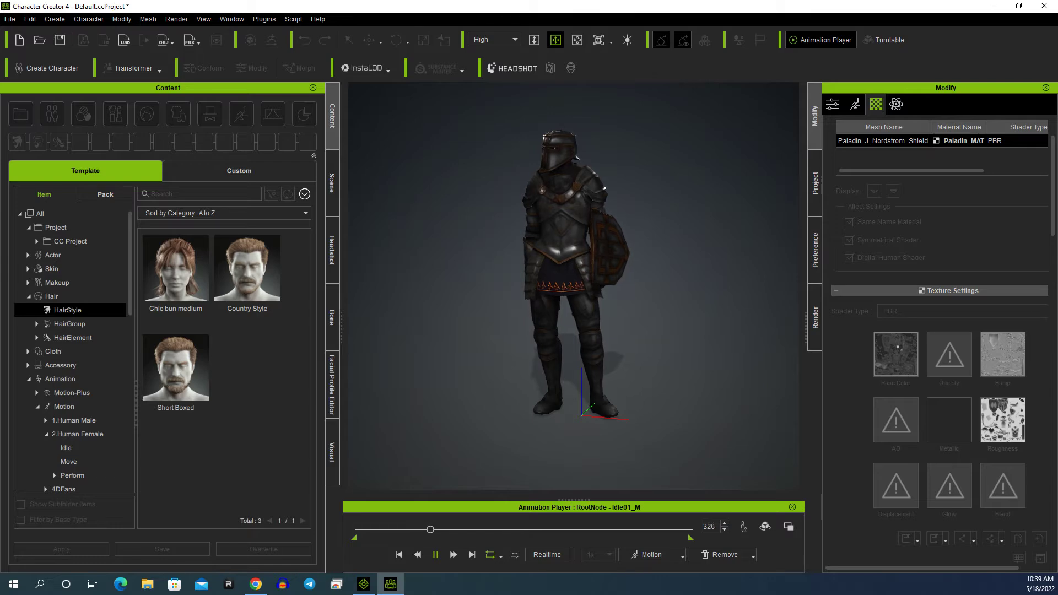
key("space")
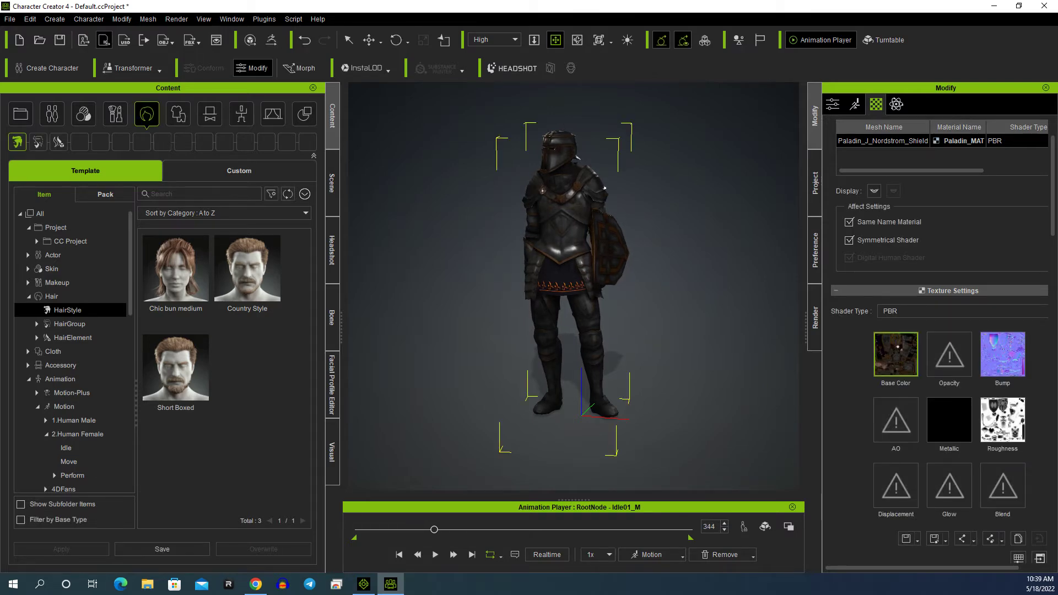
Step: Send the paladin to iClone 8, declining to overwrite the existing motion, and play back its animation
left_click(104, 39)
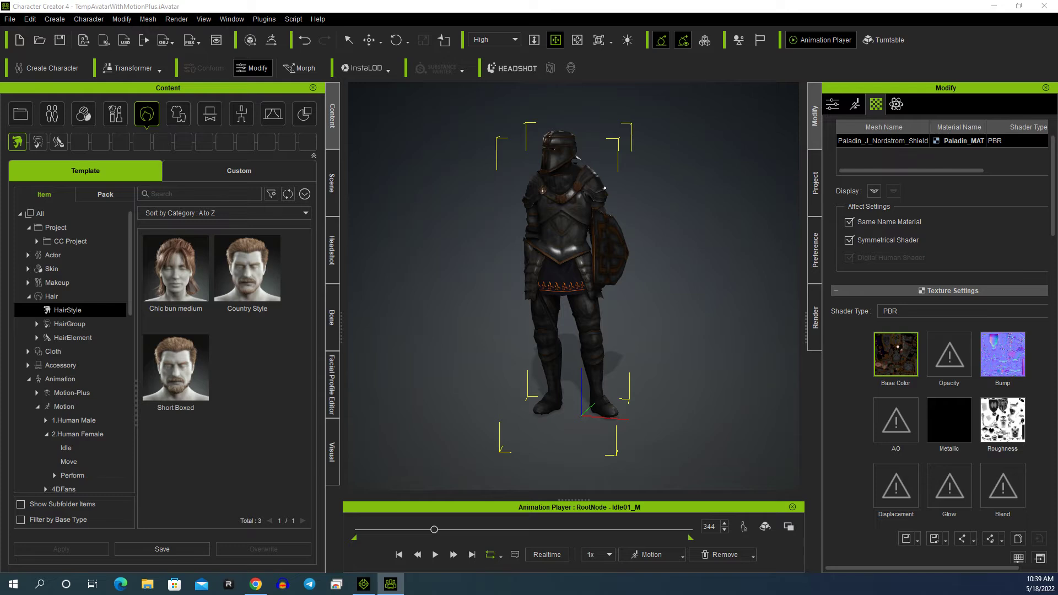
mouse_move(363, 583)
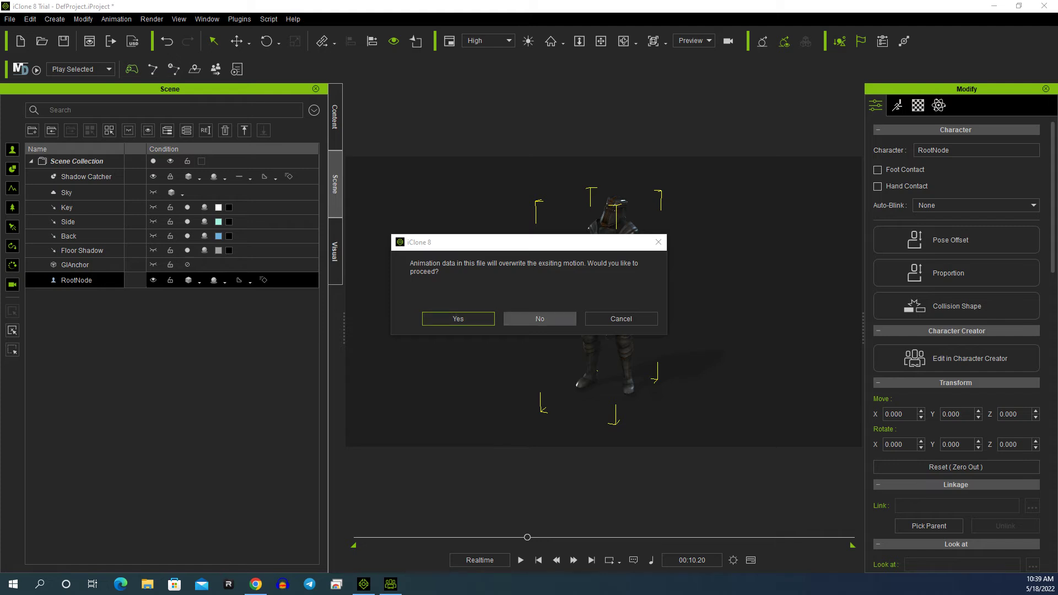
left_click(540, 318)
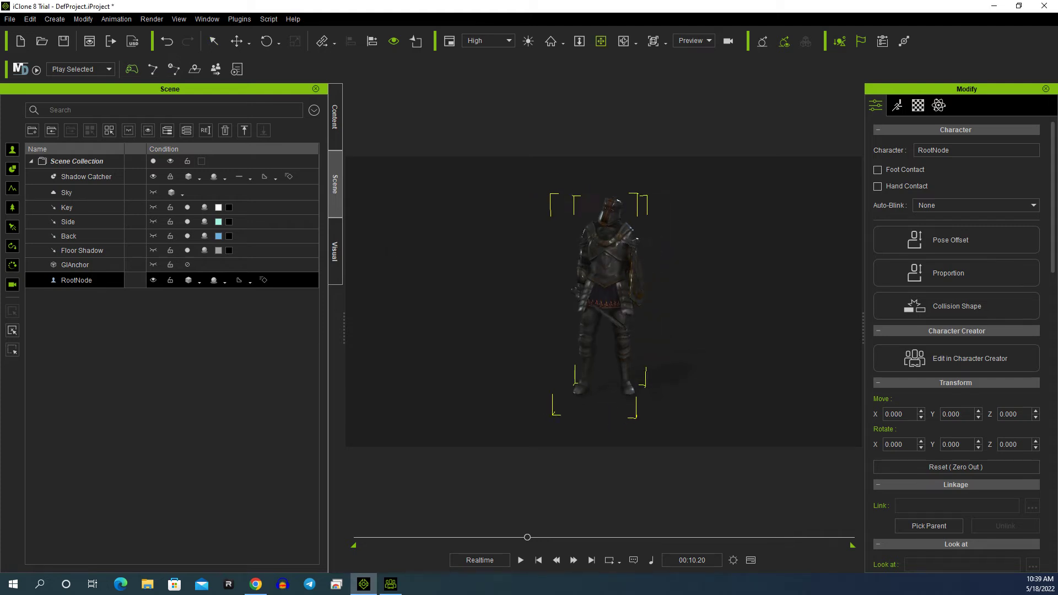
key("space")
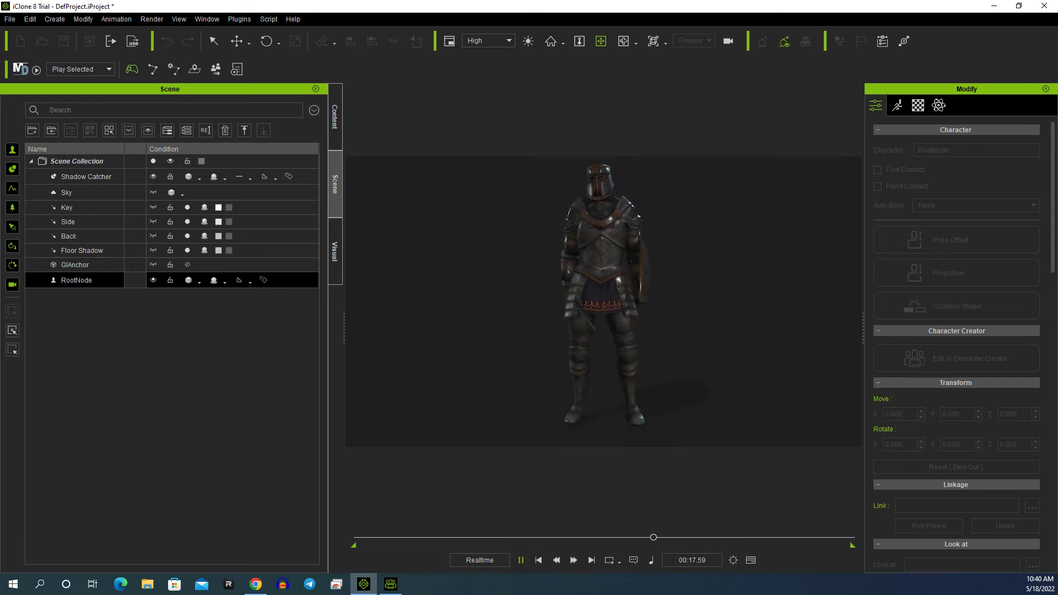
key("space")
Step: At 00:00.14, use Edit Motion Layer to move the paladin's right hand slightly outward from the body
left_click(897, 105)
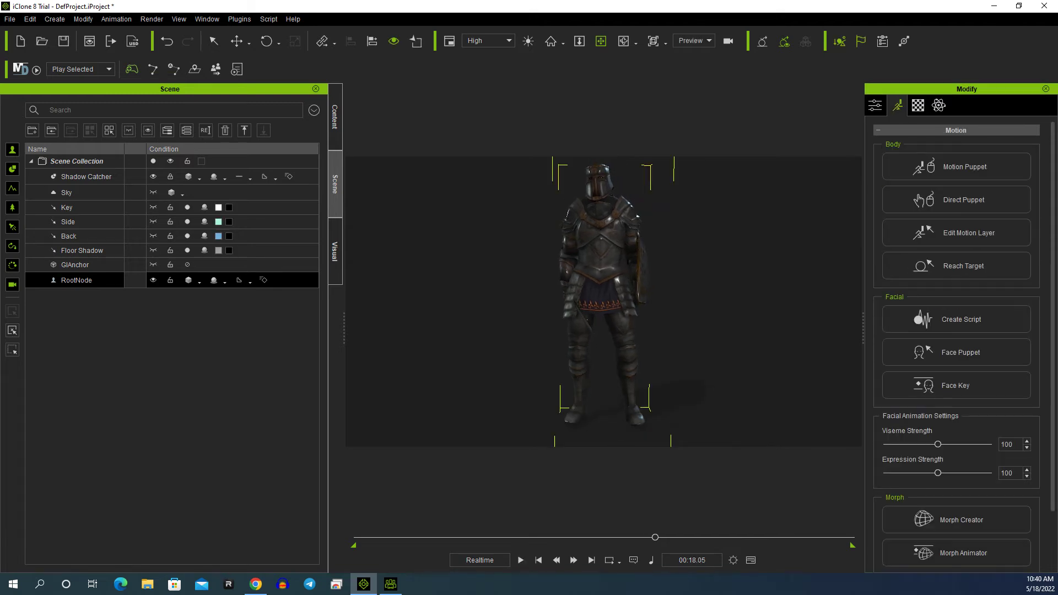
left_click(959, 233)
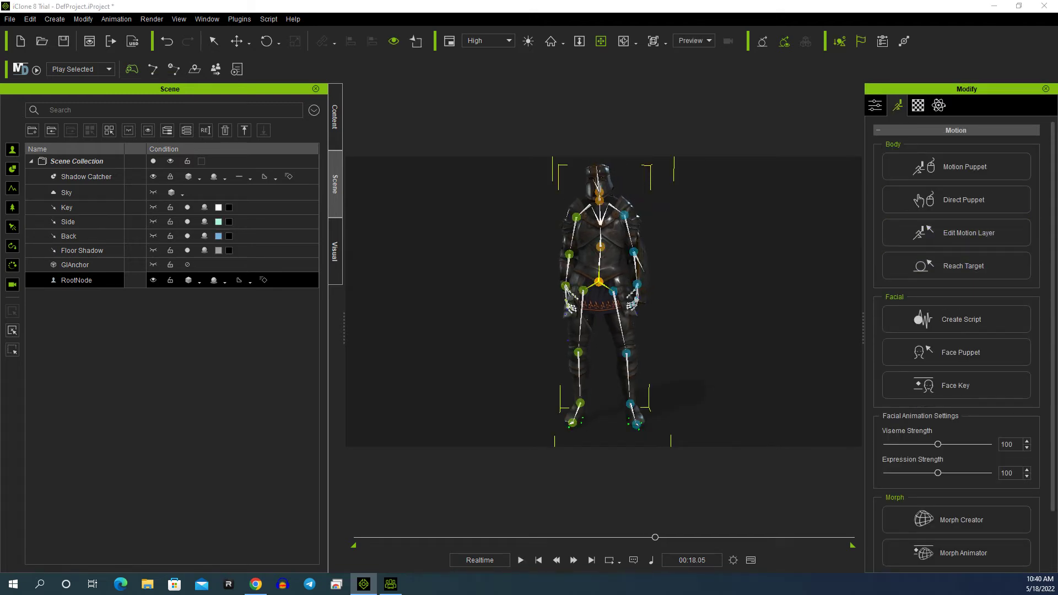
left_click_drag(656, 537, 360, 538)
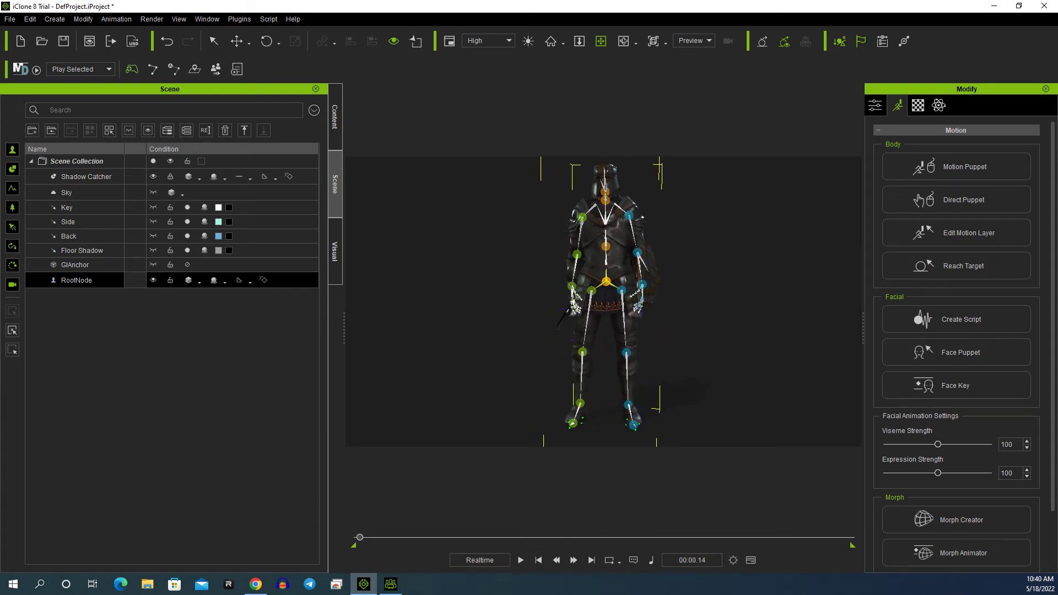
left_click(198, 267)
left_click_drag(627, 286, 583, 269)
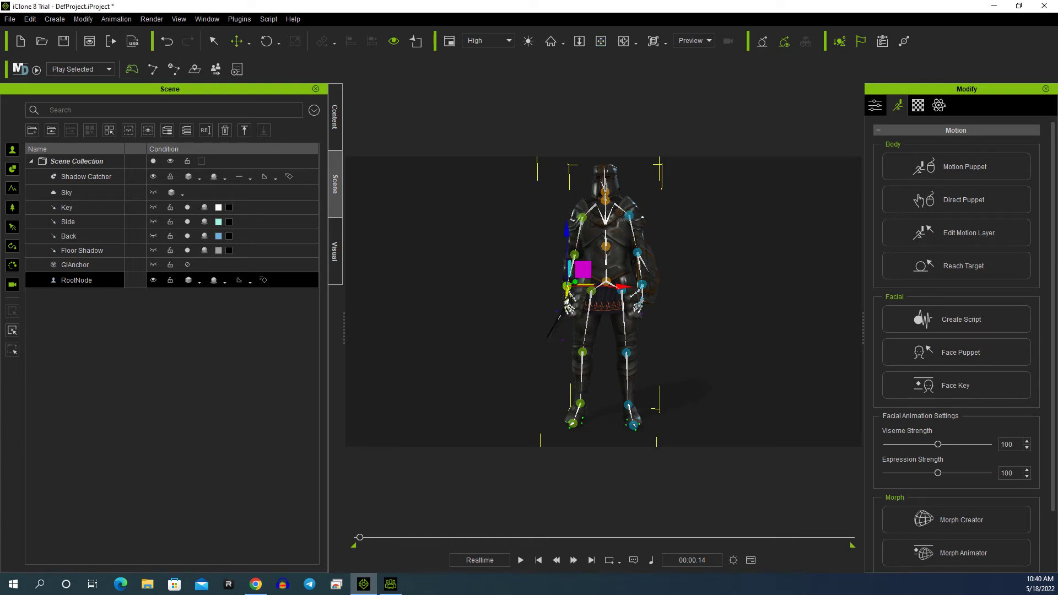
key("n")
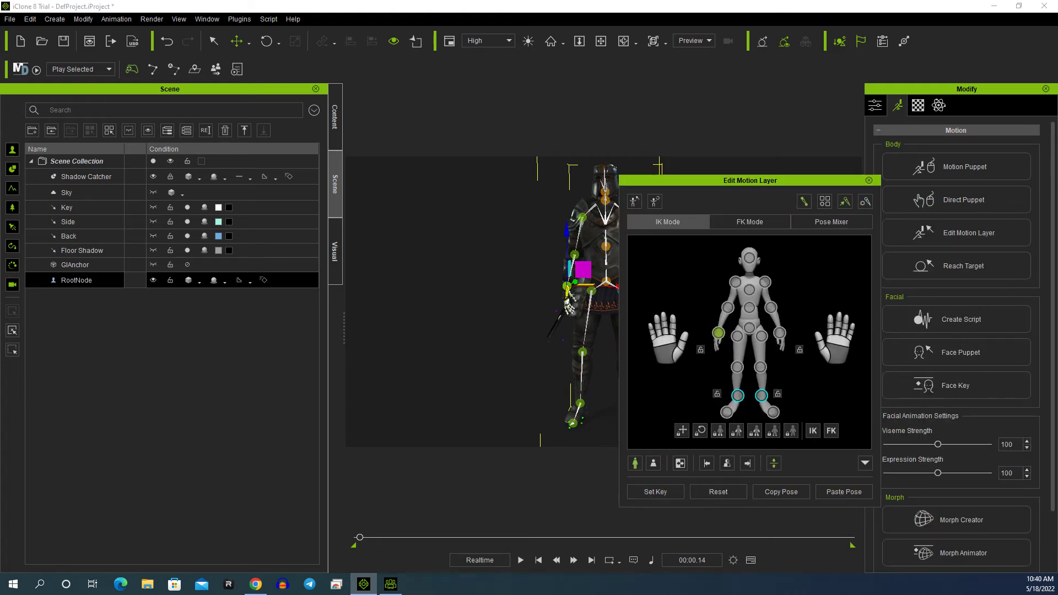
left_click_drag(750, 180, 173, 211)
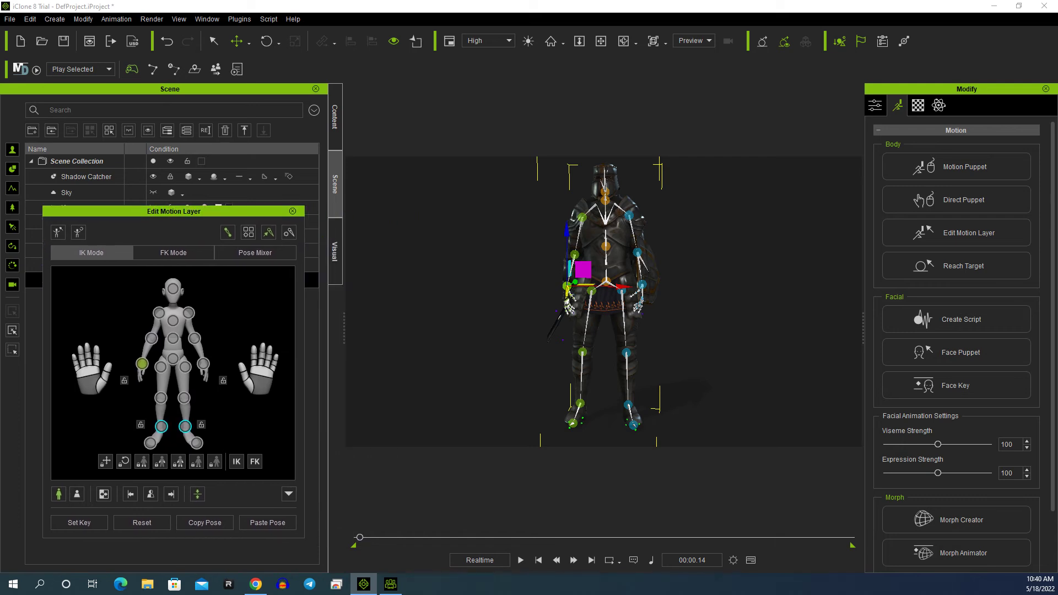
Step: Play back the adjusted hand motion and close the motion layer editor
key("space")
key("space")
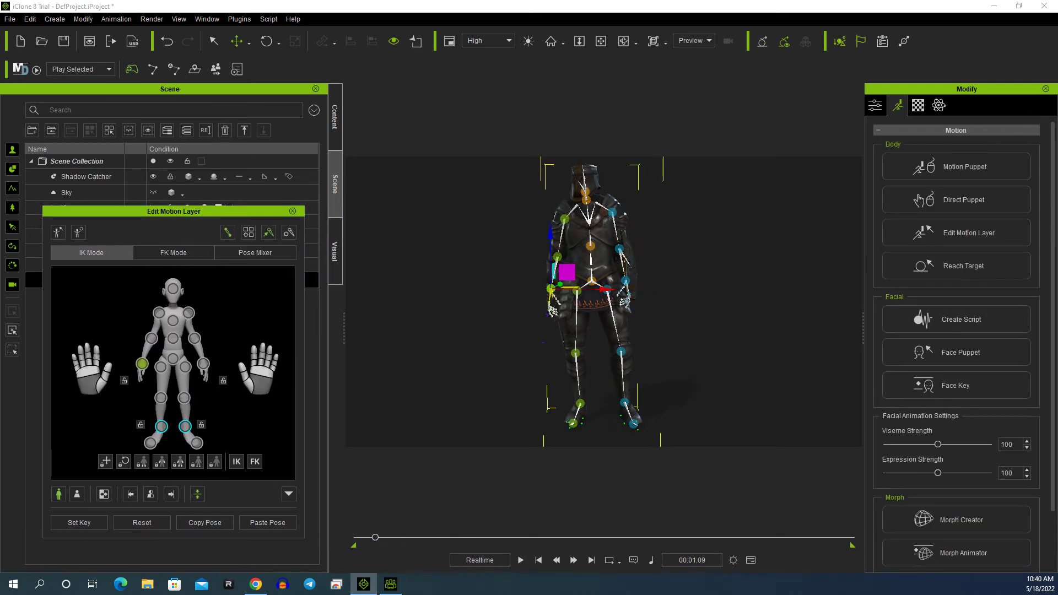
left_click(292, 211)
key("space")
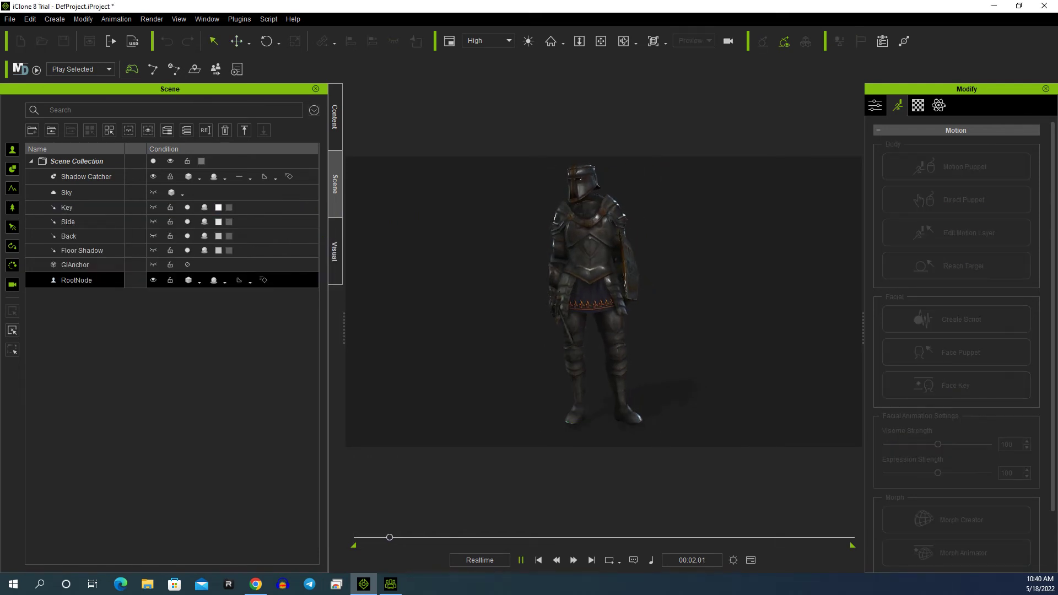
key("space")
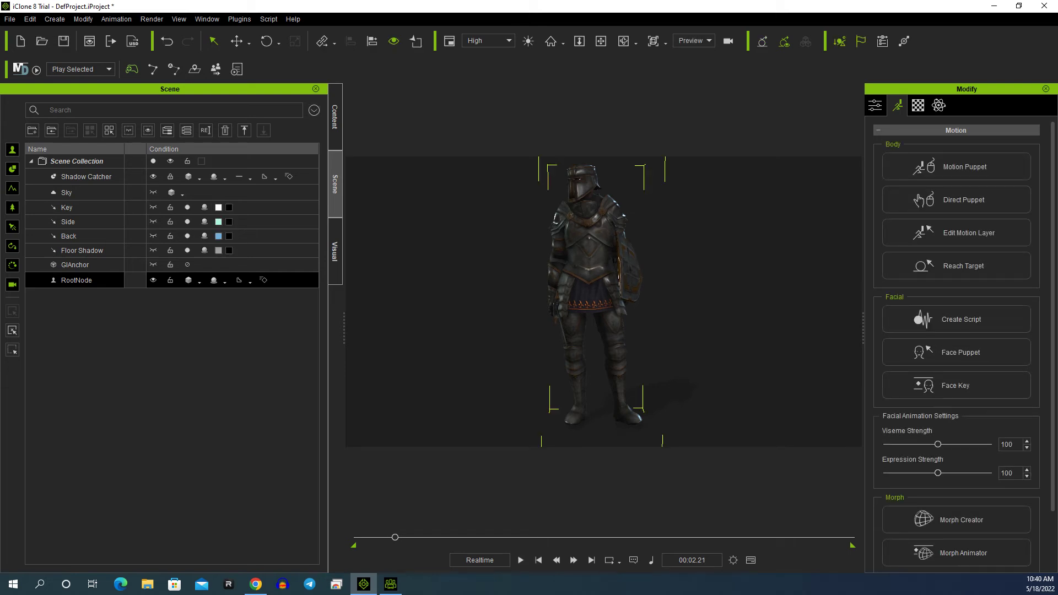
Step: At 00:01.59, use Edit Motion Layer to move the paladin's right hand slightly outward and up, and rotate it
left_click_drag(395, 537, 389, 538)
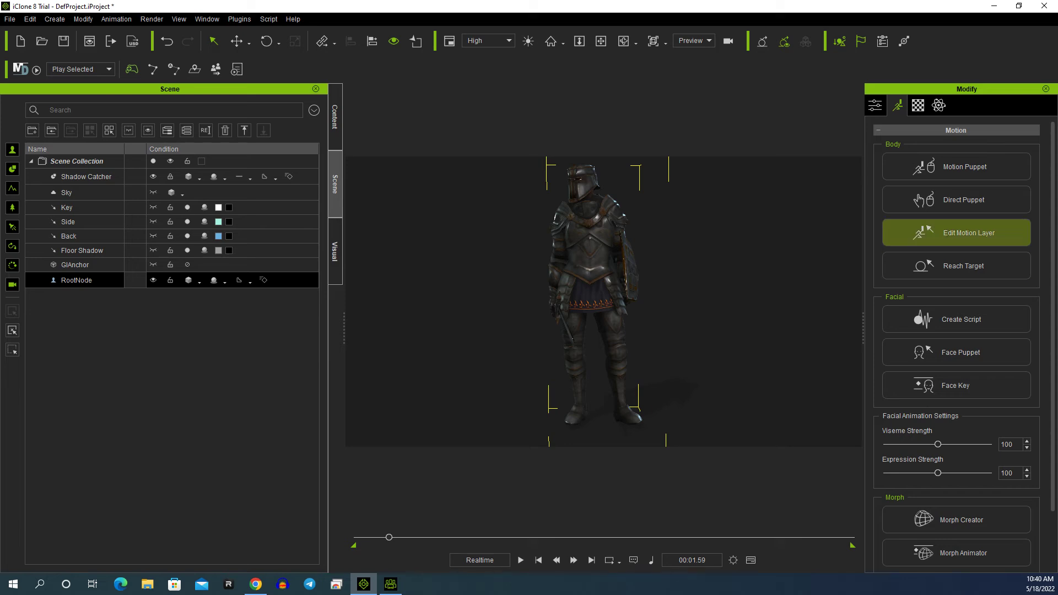
left_click(962, 233)
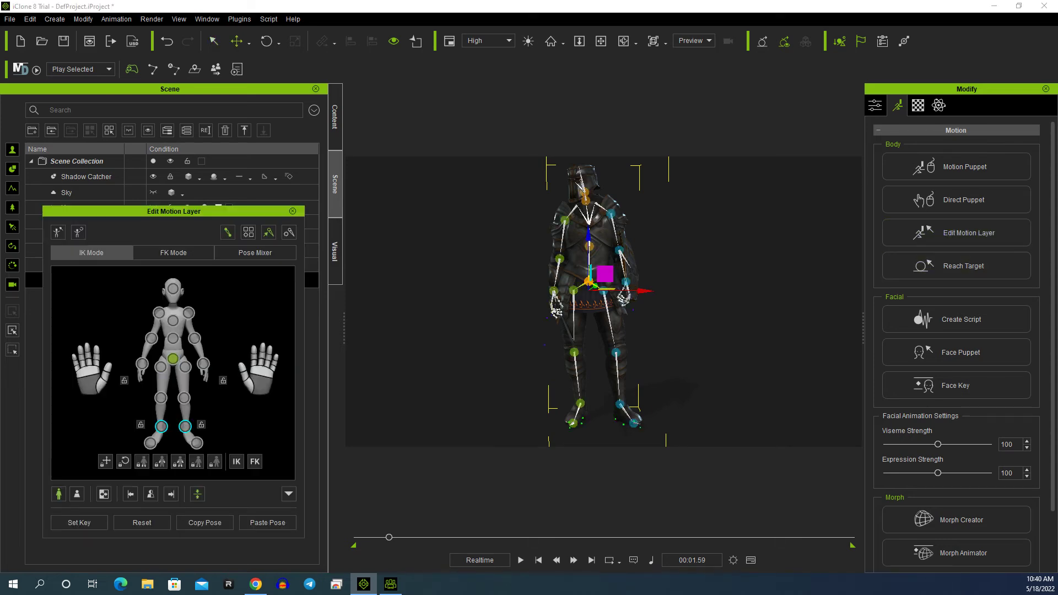
left_click(143, 363)
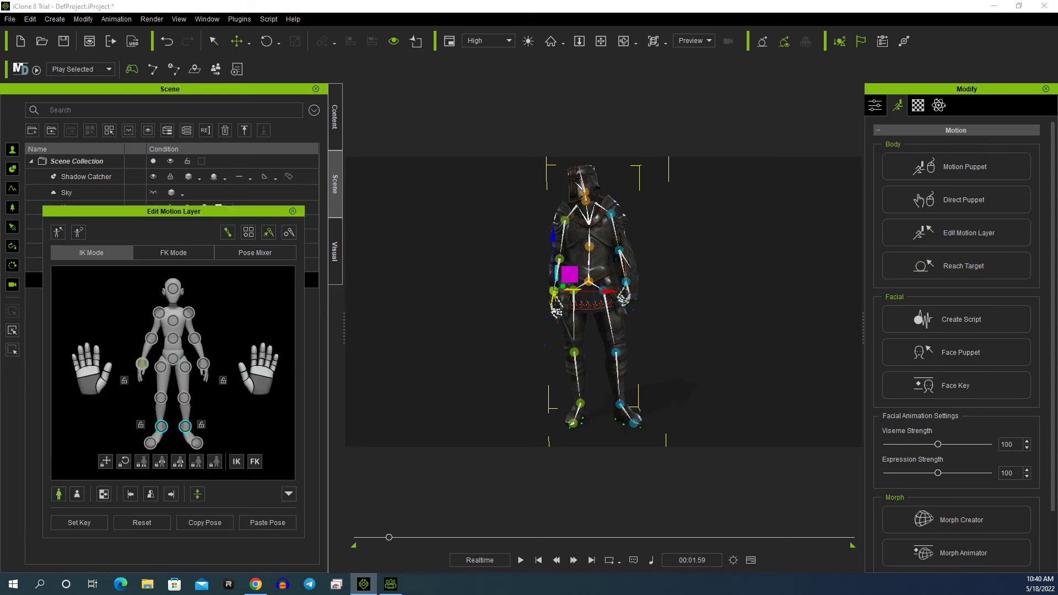
left_click_drag(570, 275, 561, 270)
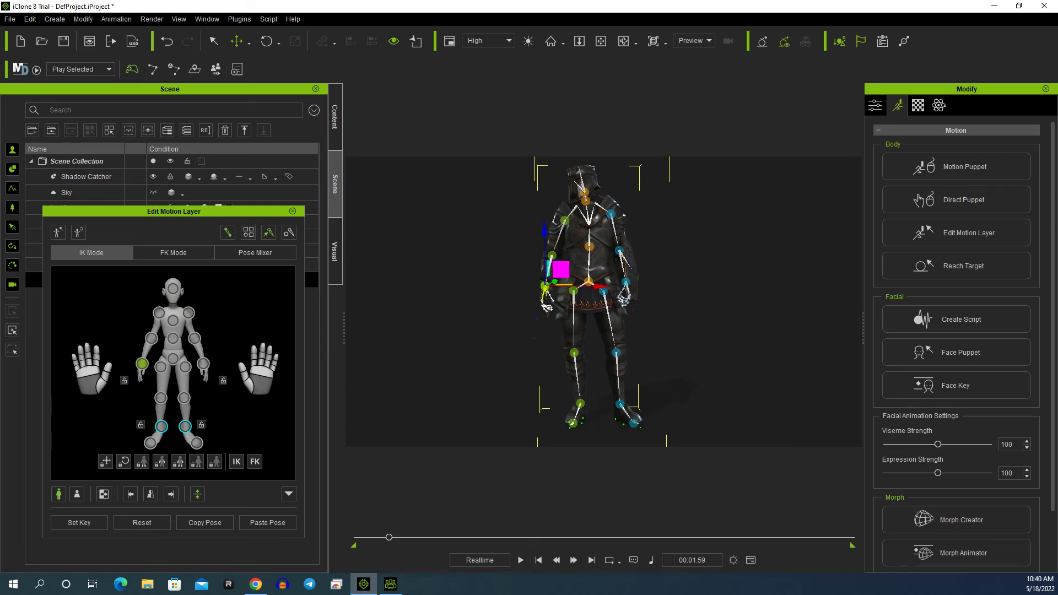
key("e")
left_click_drag(551, 294, 533, 293)
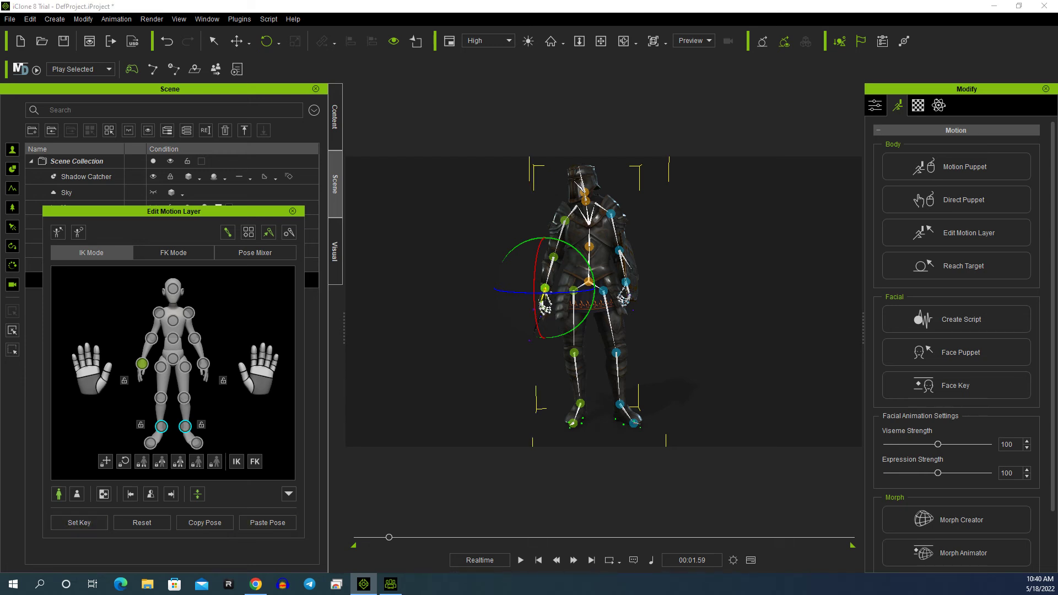
Step: Play back the animation to review the repositioned and rotated right hand with the motion layer editor closed
key("space")
key("space")
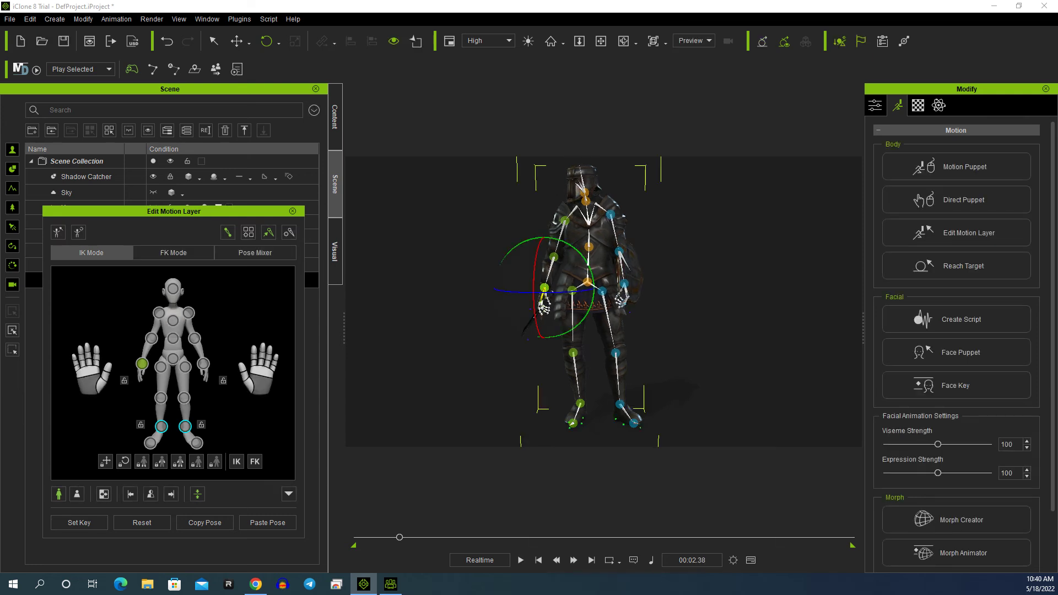
key("space")
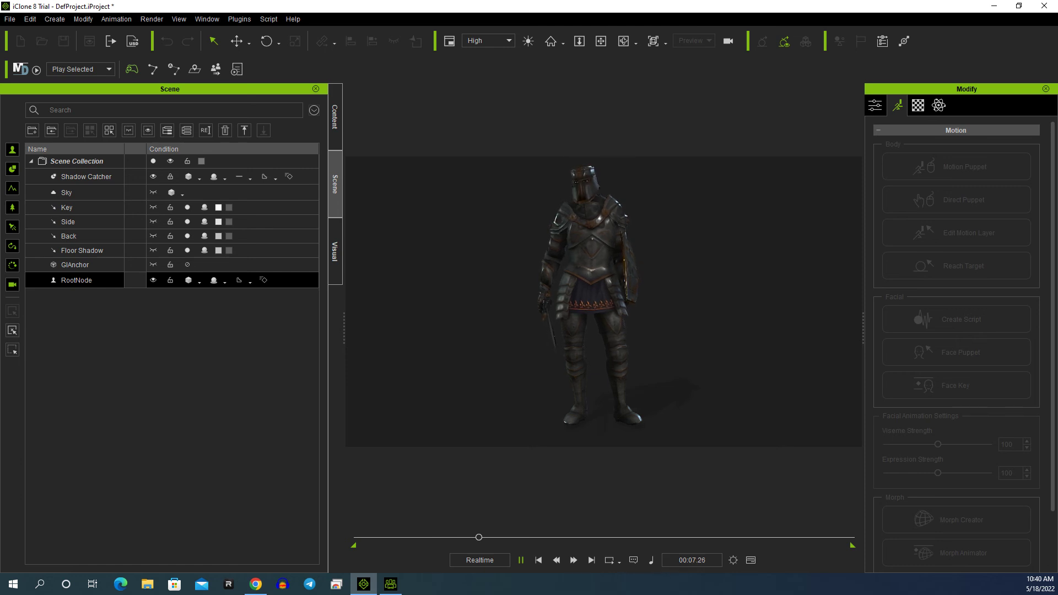
key("space")
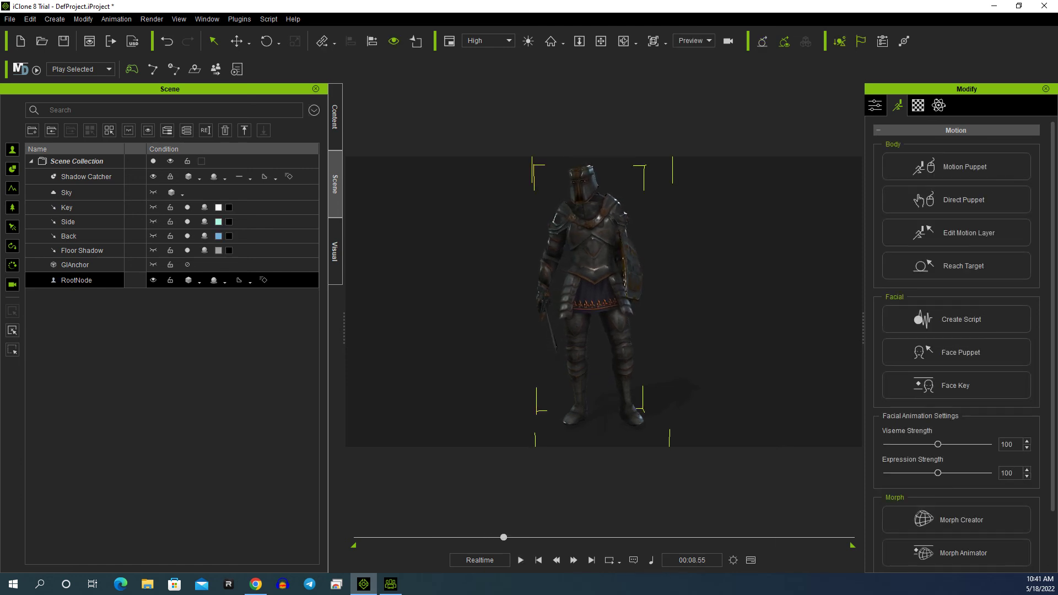
key("space")
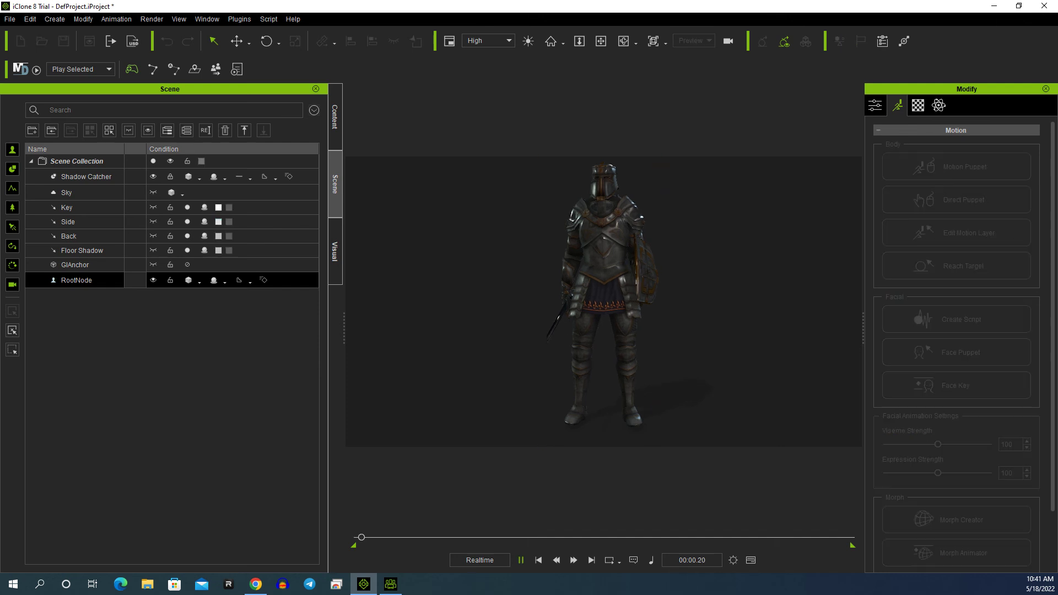